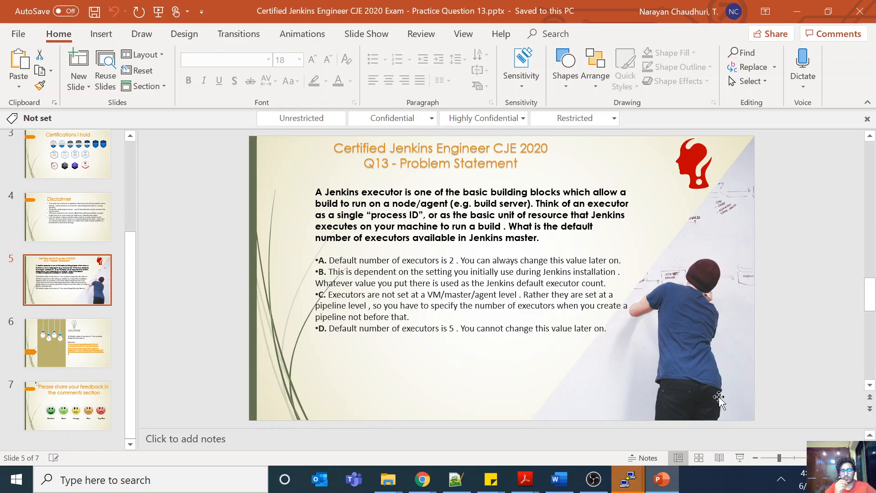
# - Bring the browser forward on the CloudBees 'What is a Jenkins Executor' article's Resolution section
pyautogui.hotkey('alt', 'Tab')
pyautogui.hotkey('alt', 'Tab')
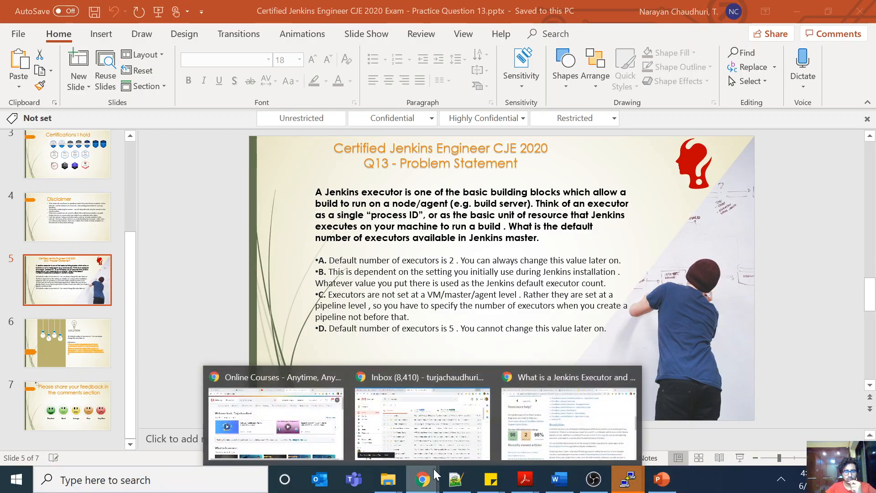
pyautogui.click(566, 411)
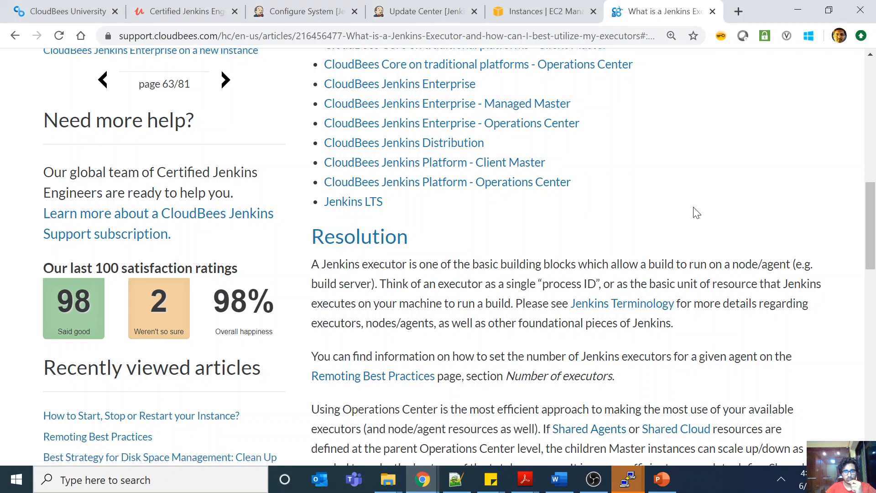
pyautogui.scroll(-1, 691, 213)
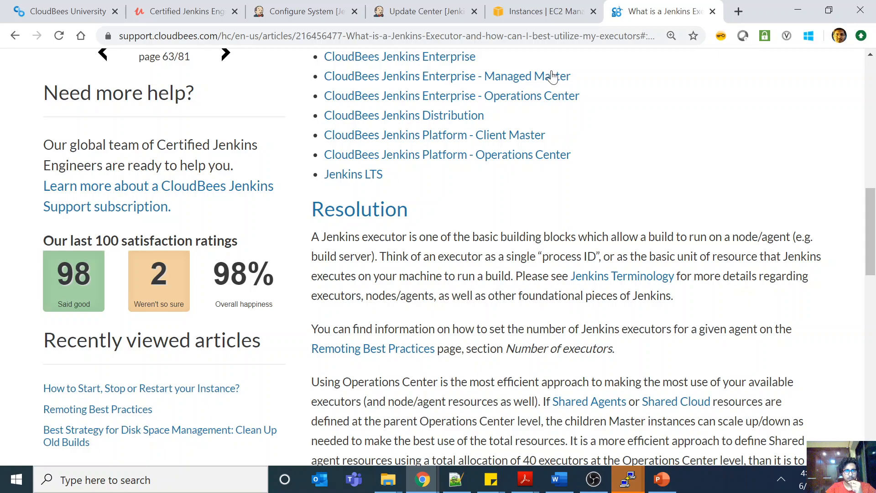
# - Change the master's '# of executors' from 2 to 4 in Configure System and save
pyautogui.click(301, 11)
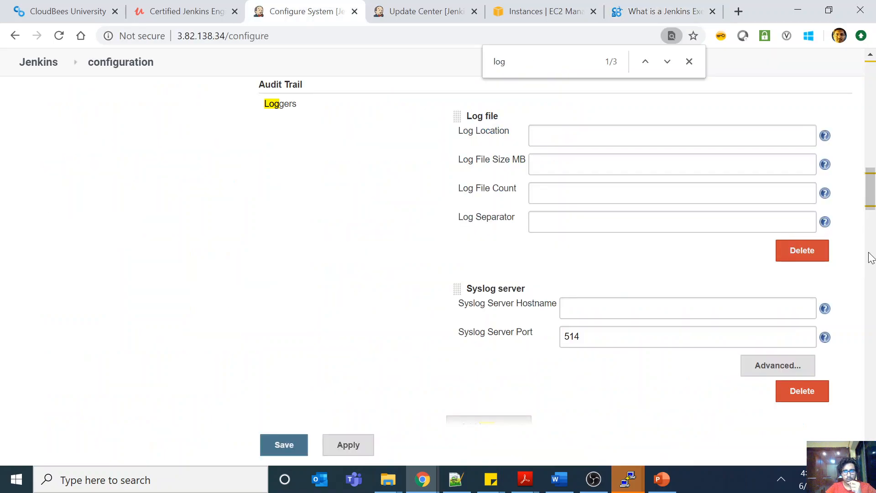
pyautogui.moveTo(870, 188); pyautogui.dragTo(871, 82)
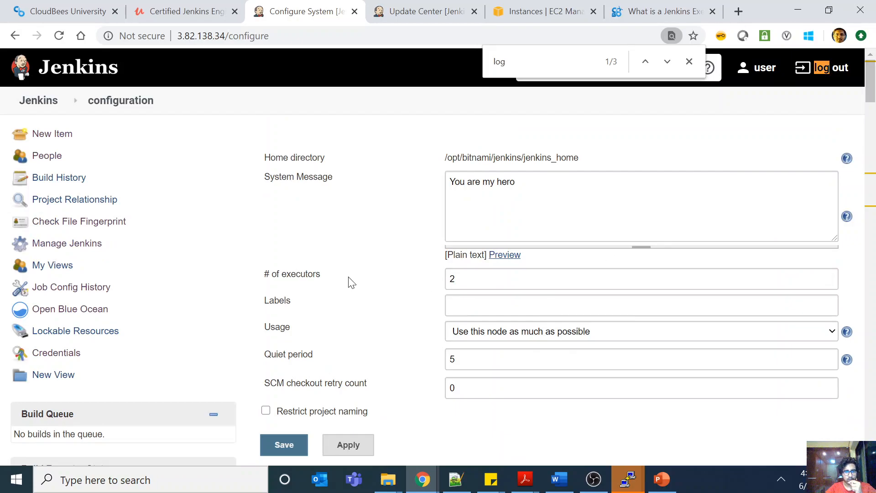
pyautogui.click(479, 279)
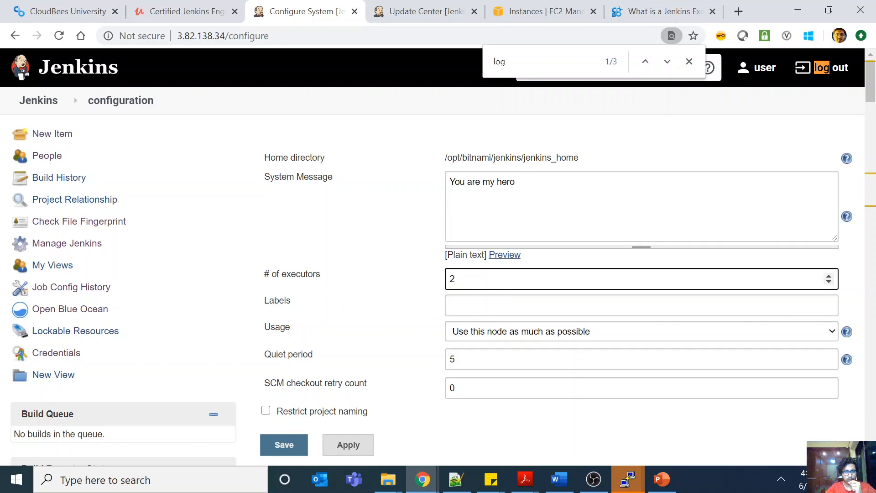
pyautogui.press('BackSpace')
pyautogui.moveTo(870, 83); pyautogui.dragTo(872, 127)
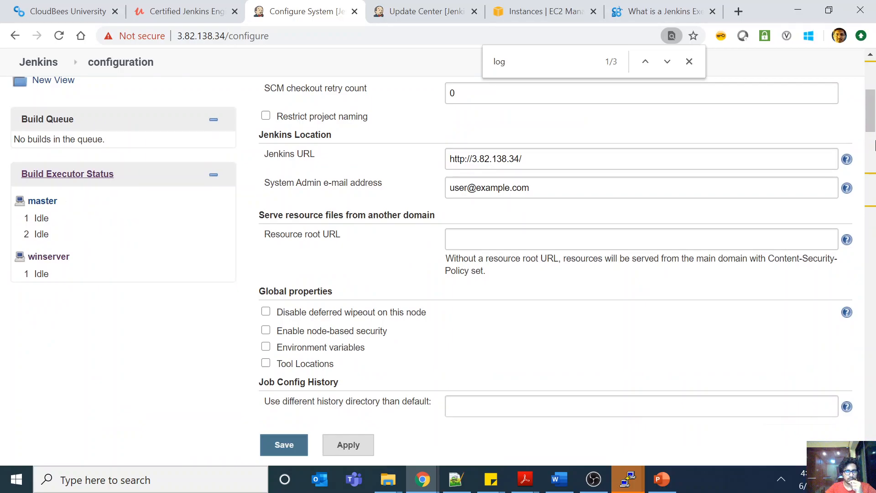
pyautogui.moveTo(871, 117); pyautogui.dragTo(871, 82)
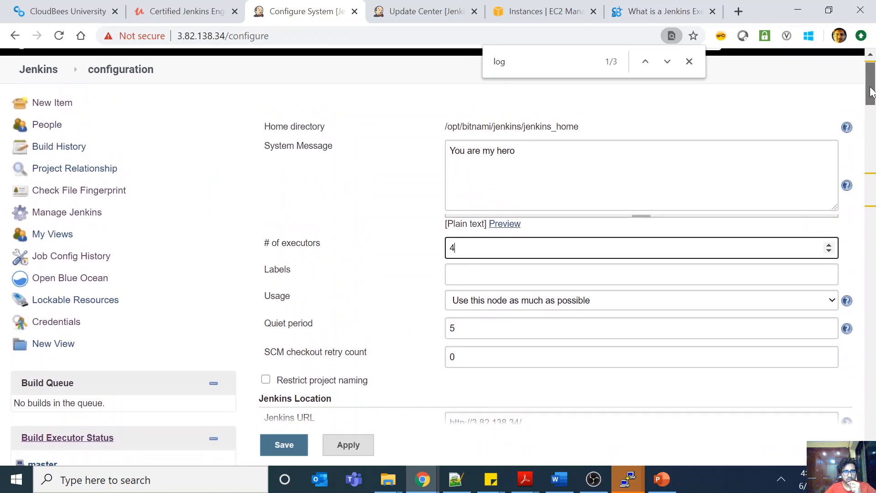
pyautogui.click(284, 445)
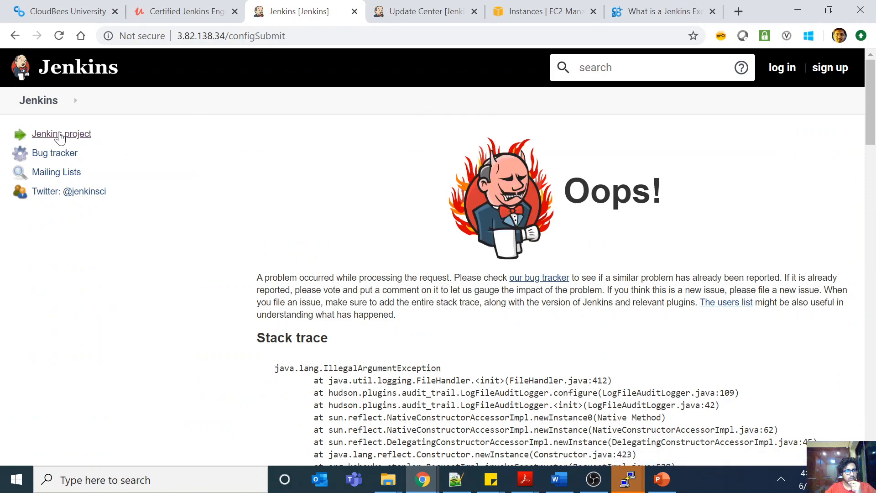
# - Return via the dashboard to Manage Jenkins to reopen Configure System showing 4 executors
pyautogui.click(38, 100)
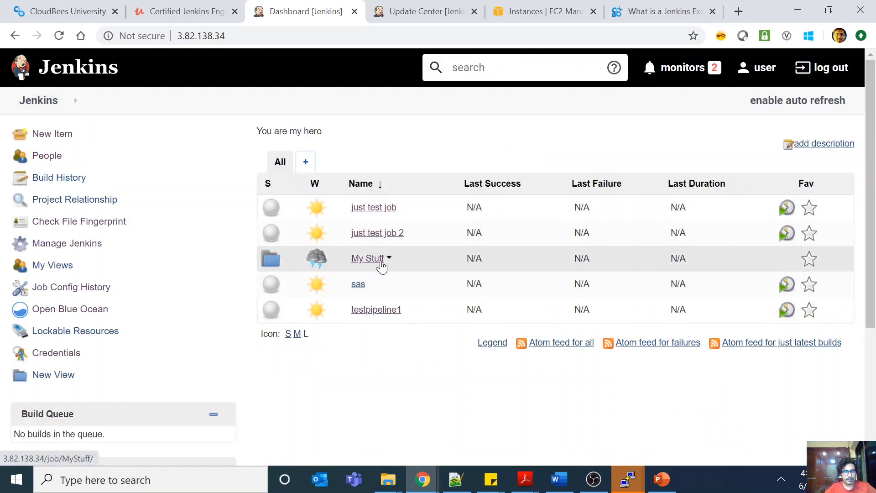
pyautogui.click(66, 244)
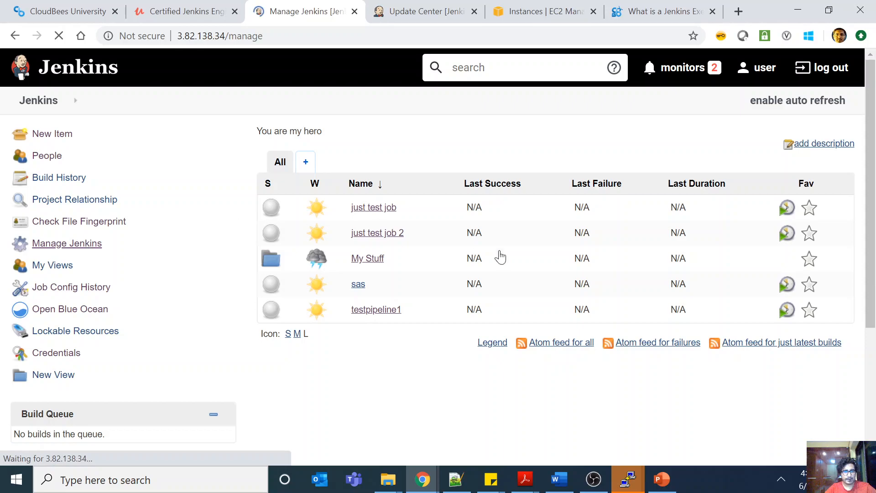
pyautogui.scroll(-5, 500, 251)
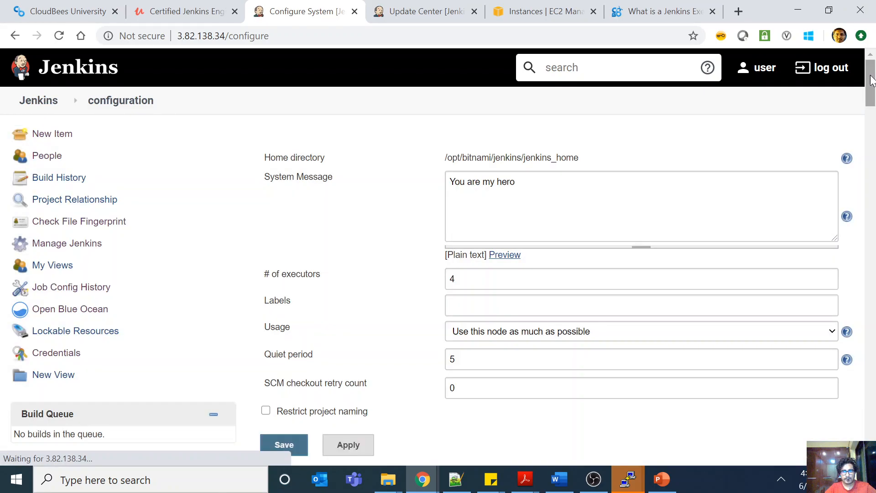
pyautogui.scroll(-5, 438, 274)
pyautogui.scroll(-2, 438, 274)
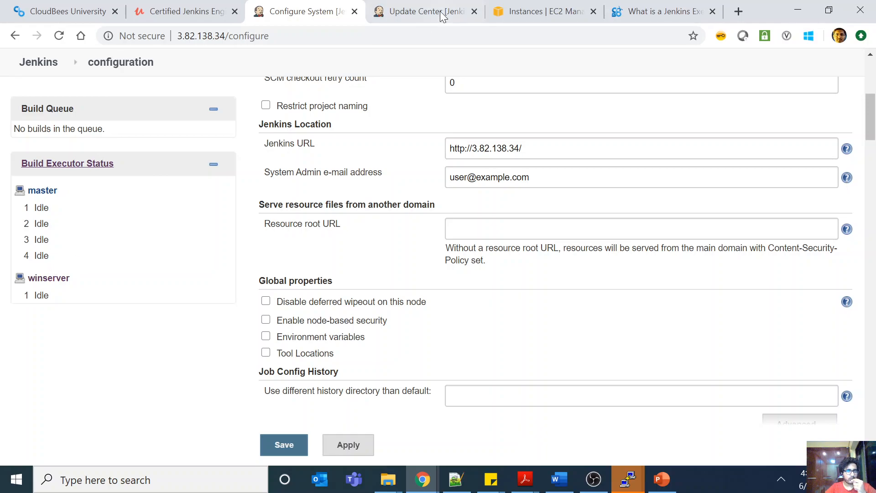
# - Check Build Executor Status lists four idle master executors, then return to the dashboard job list
pyautogui.click(397, 7)
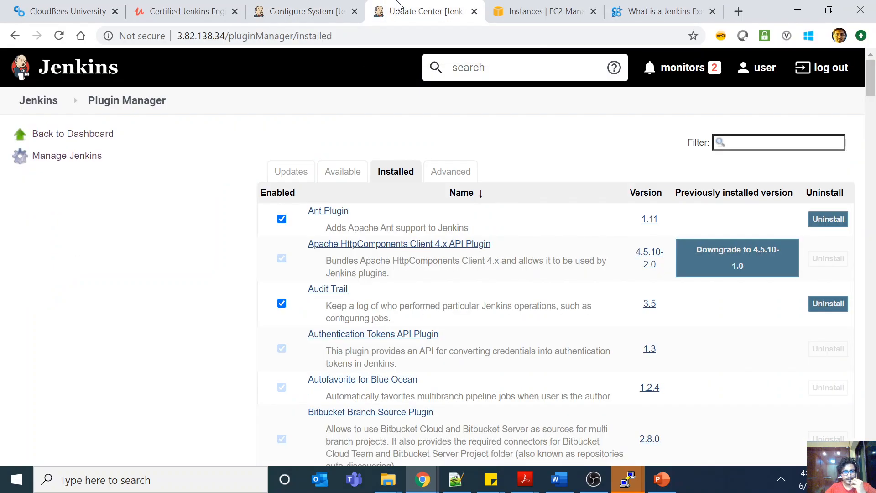
pyautogui.click(38, 100)
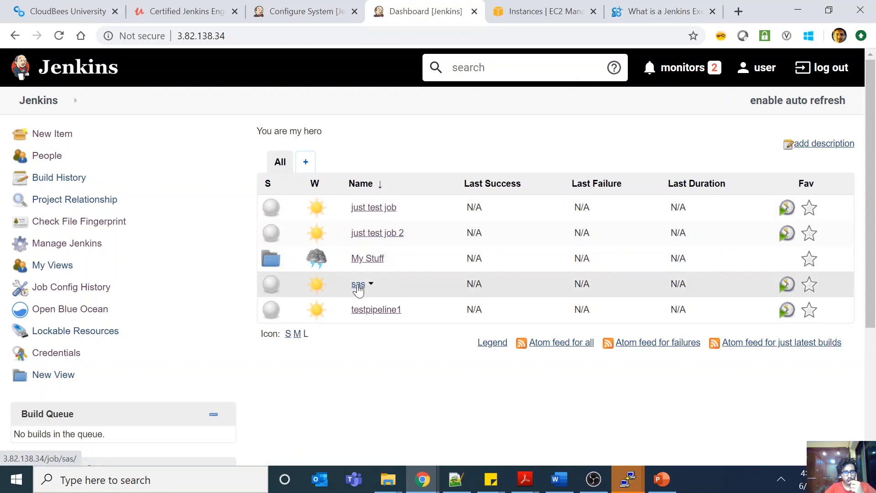
# - Start a build of 'just test job' and refresh Configure System to watch executor status
pyautogui.click(373, 208)
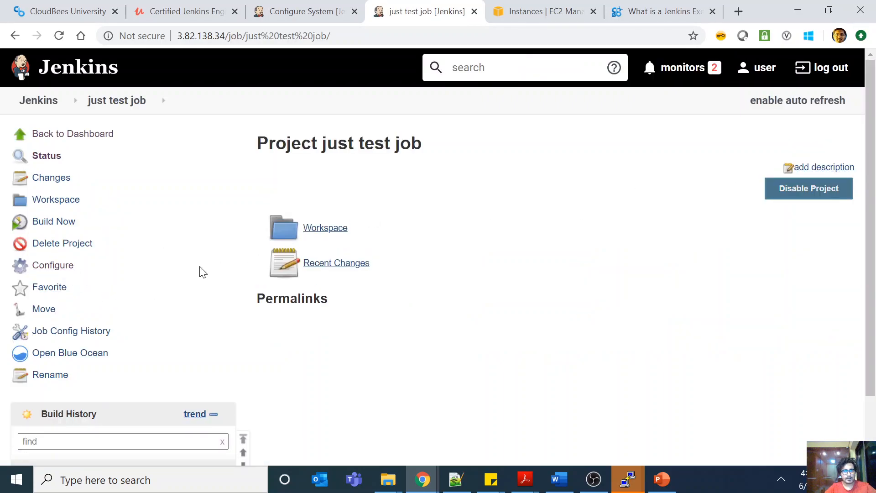
pyautogui.click(53, 221)
pyautogui.click(305, 11)
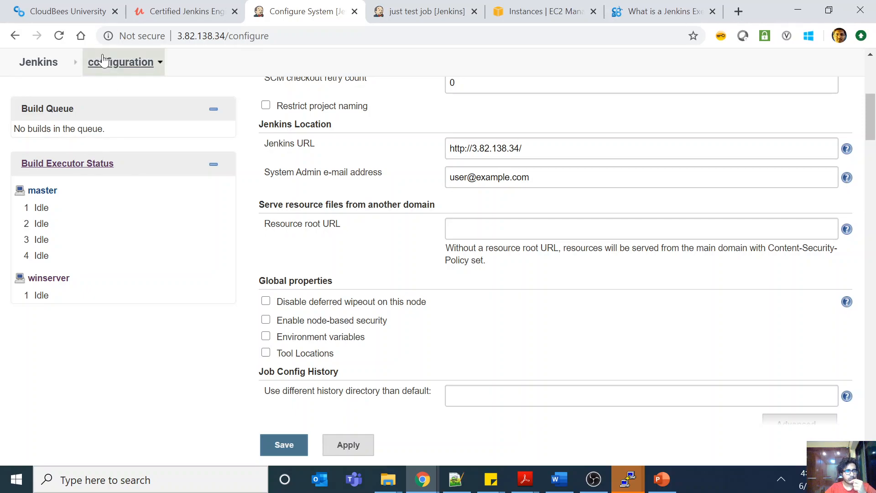
pyautogui.click(426, 6)
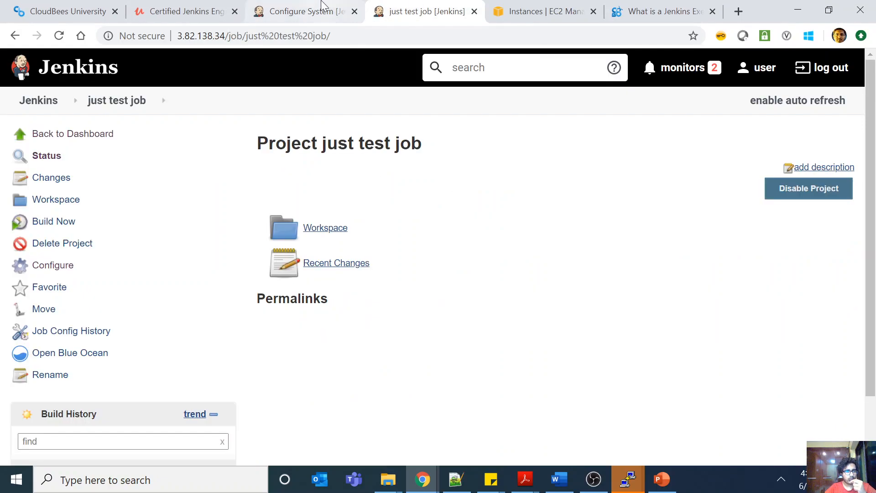
pyautogui.click(309, 12)
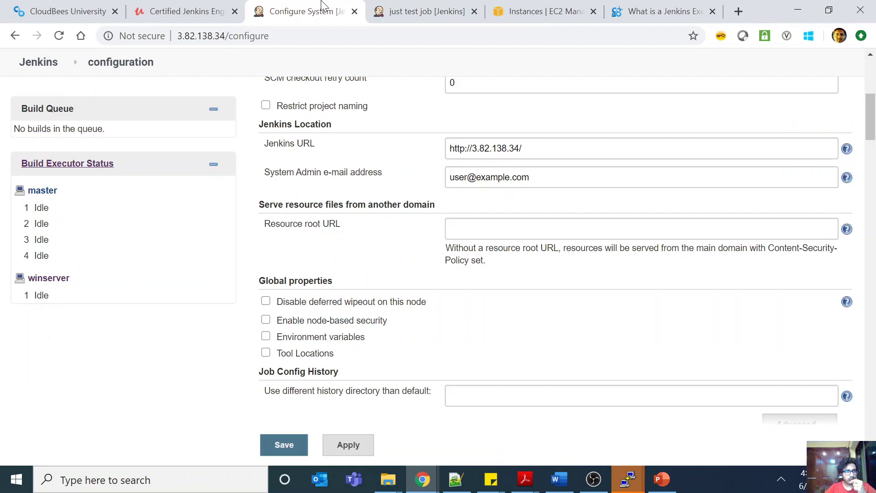
pyautogui.click(59, 36)
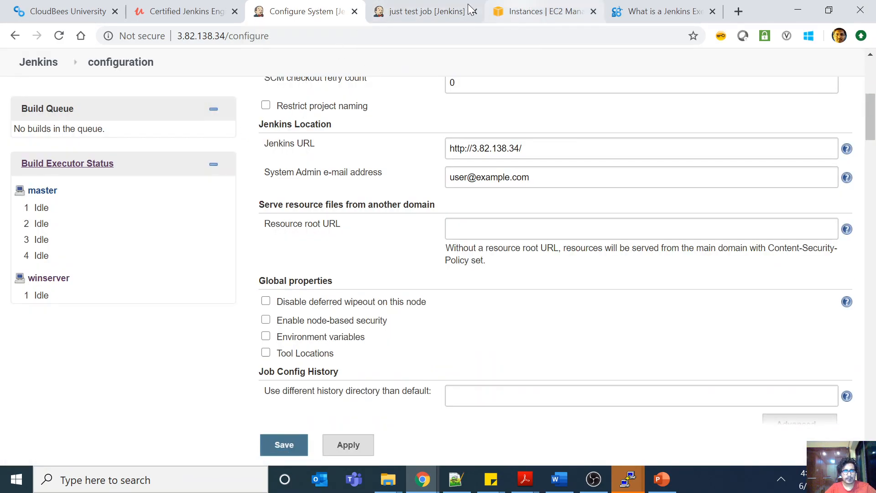
# - Alternate between the job's build history and the refreshed configuration page until build #1 appears
pyautogui.click(425, 11)
pyautogui.scroll(-1, 561, 257)
pyautogui.scroll(-1, 561, 257)
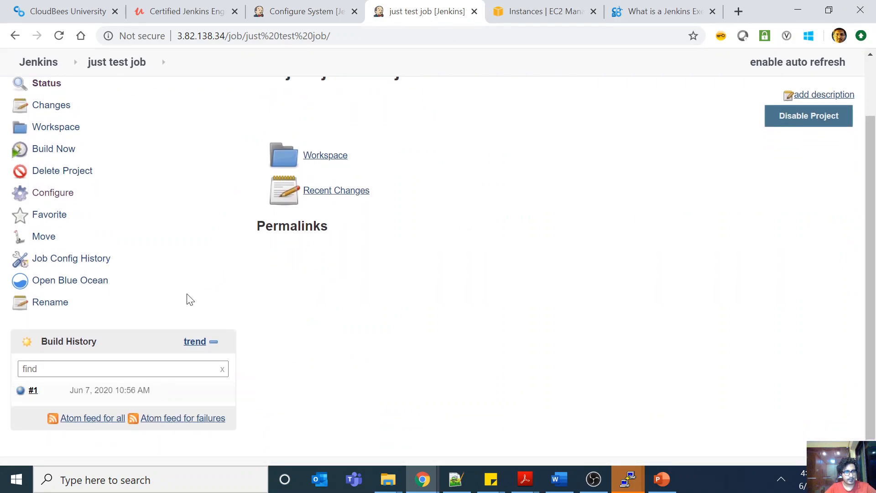
pyautogui.click(304, 11)
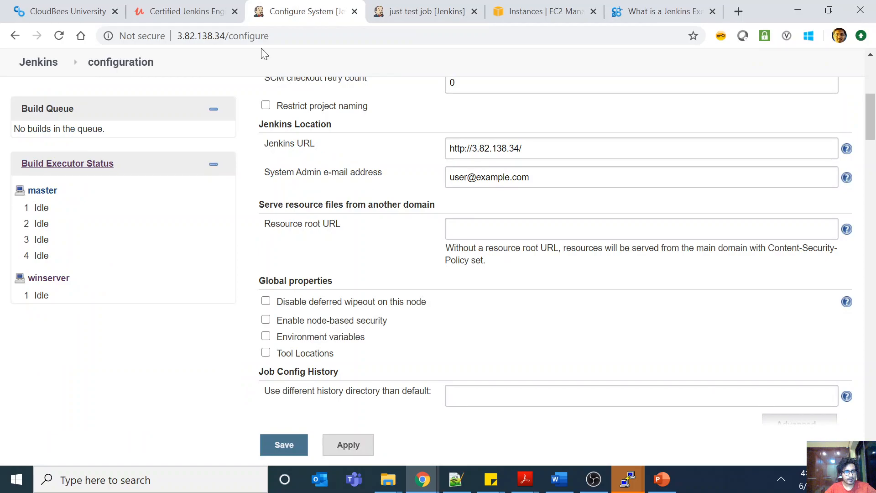
pyautogui.click(58, 36)
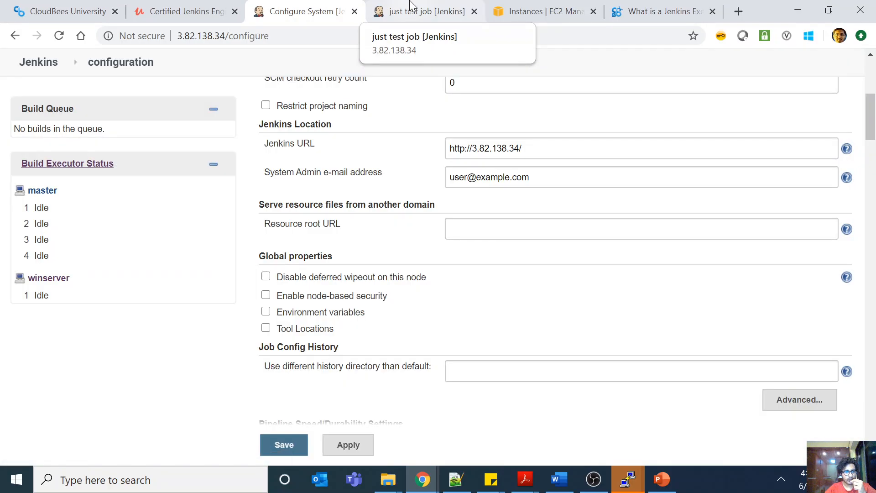
pyautogui.click(413, 12)
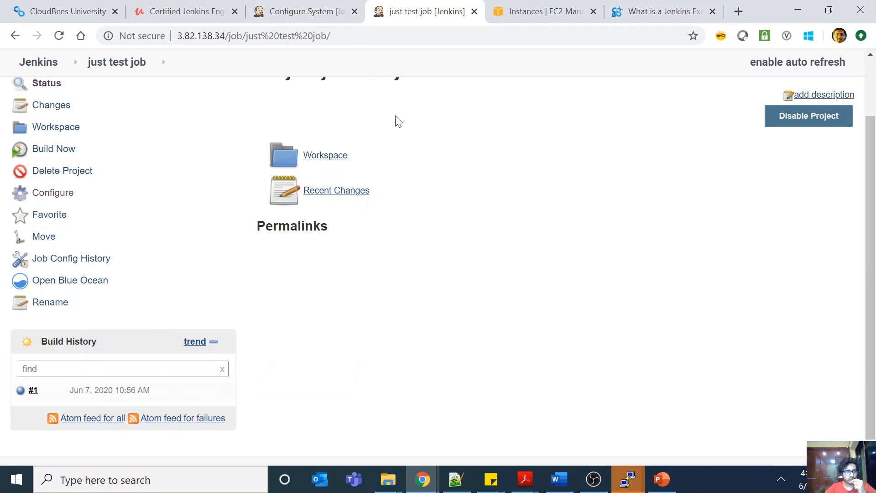
pyautogui.click(301, 12)
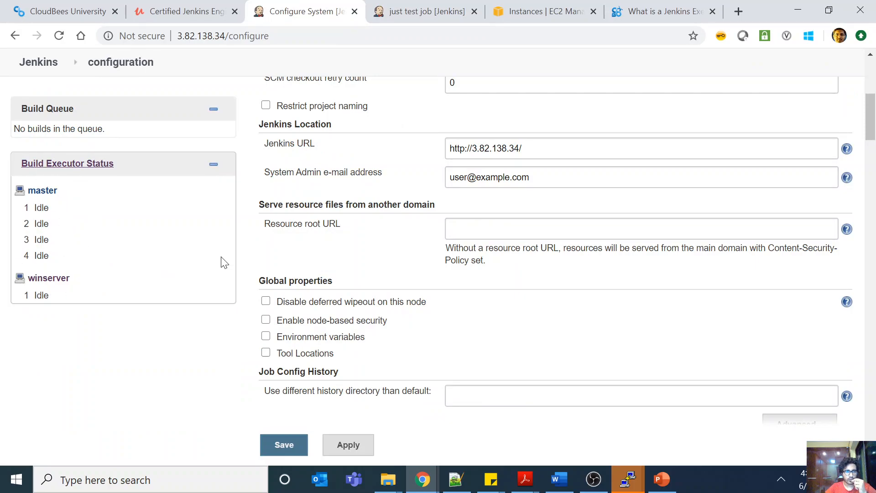
pyautogui.scroll(8, 438, 260)
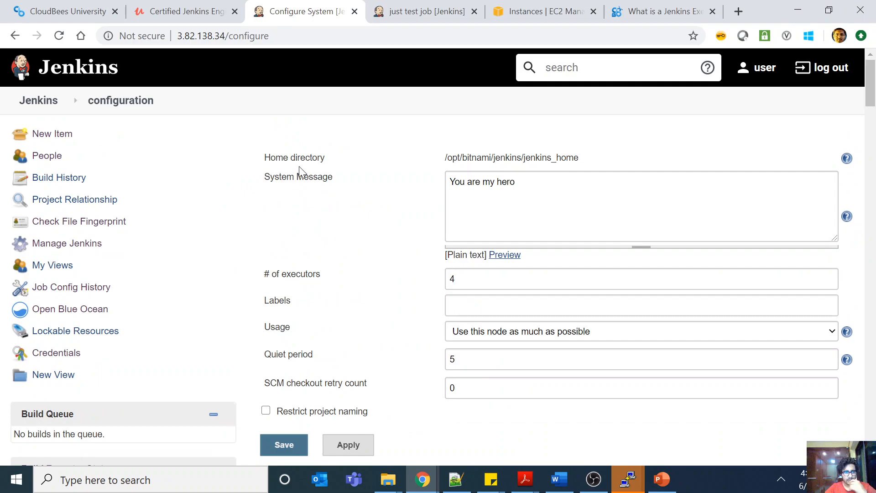
# - Set the winserver agent's # of executors to 3 via Manage Nodes and save its configuration
pyautogui.click(66, 243)
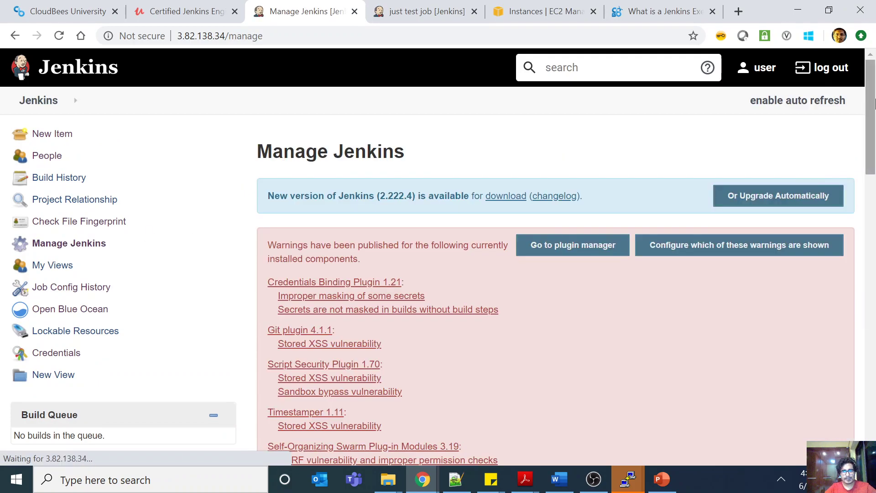
pyautogui.moveTo(870, 103); pyautogui.dragTo(871, 315)
pyautogui.click(418, 337)
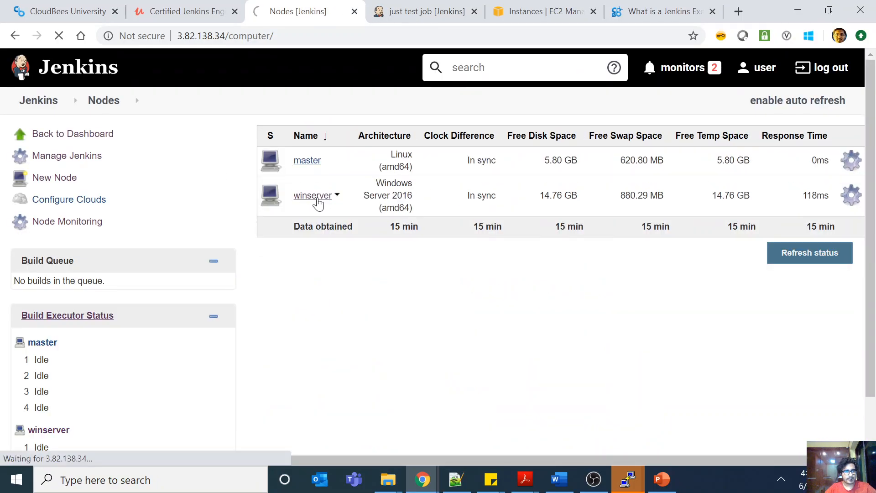
pyautogui.click(313, 195)
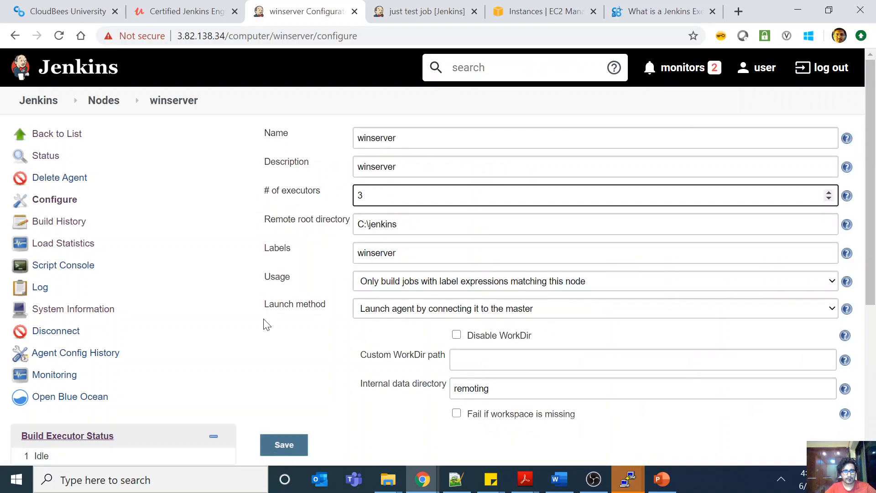
pyautogui.click(283, 445)
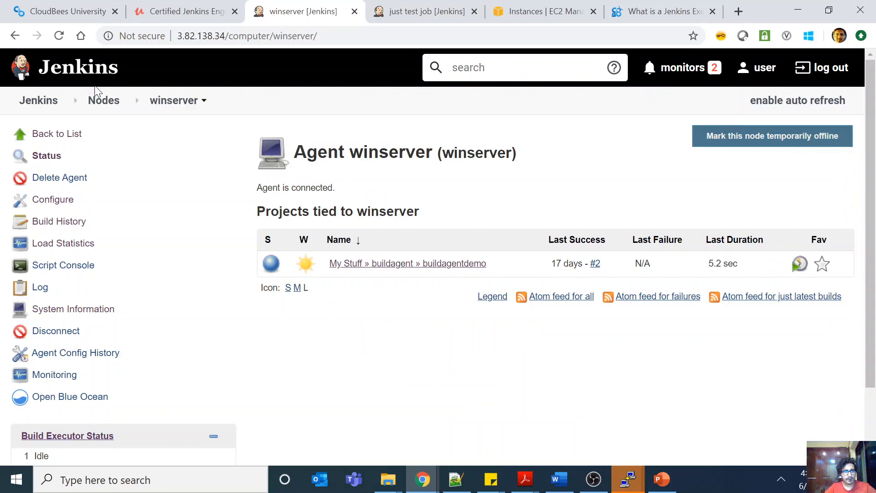
# - Show the dashboard with master at 4 executors and winserver at 3, then bring PowerPoint forward
pyautogui.click(39, 100)
pyautogui.moveTo(870, 137); pyautogui.dragTo(872, 287)
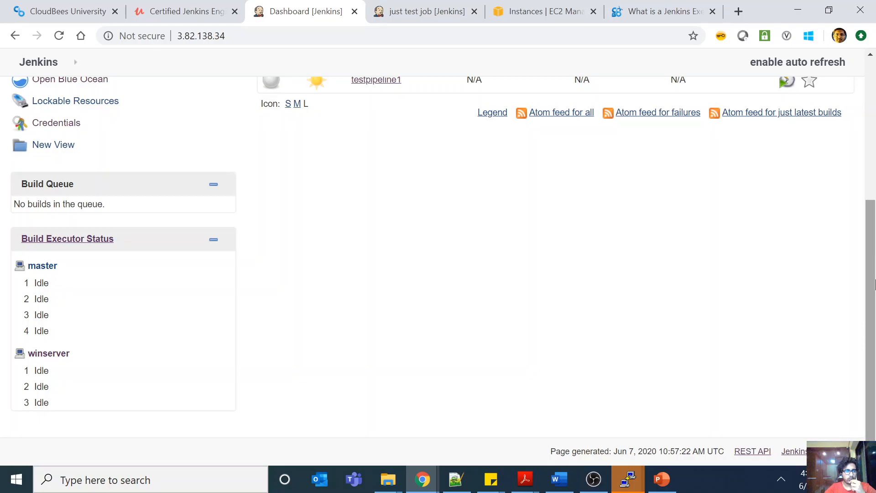
pyautogui.moveTo(871, 282); pyautogui.dragTo(871, 177)
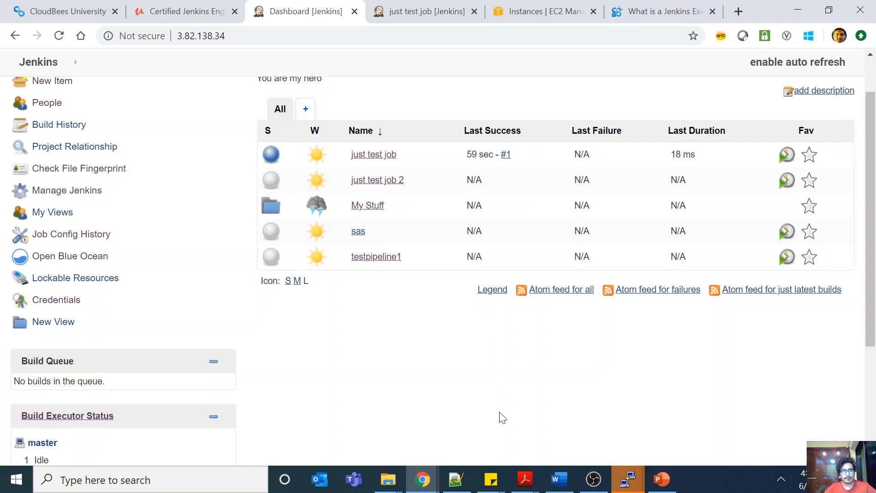
pyautogui.click(662, 480)
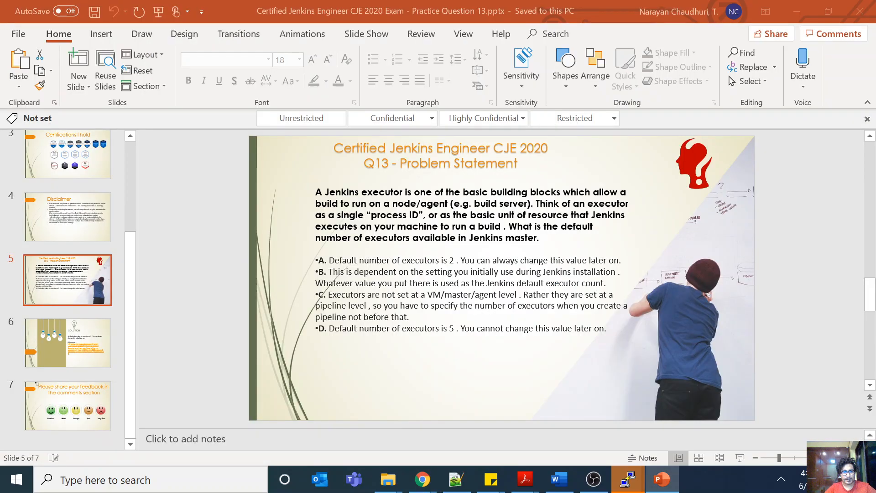
pyautogui.tripleClick(336, 260)
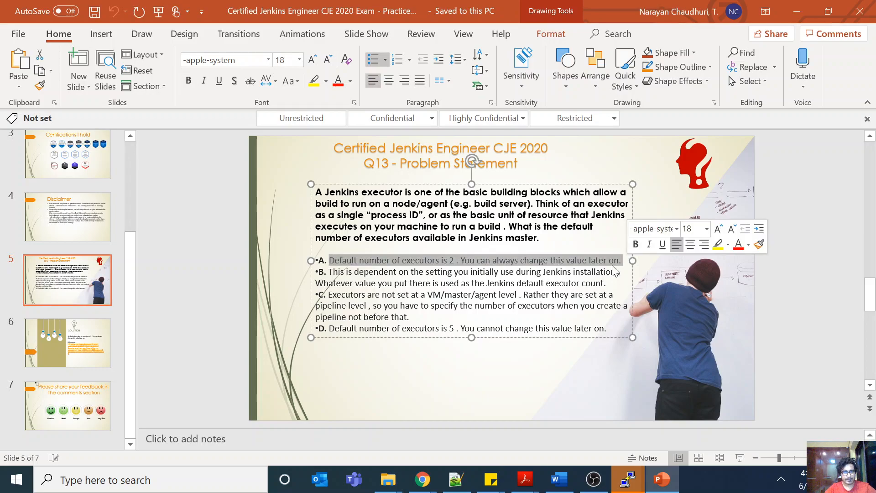
pyautogui.click(412, 272)
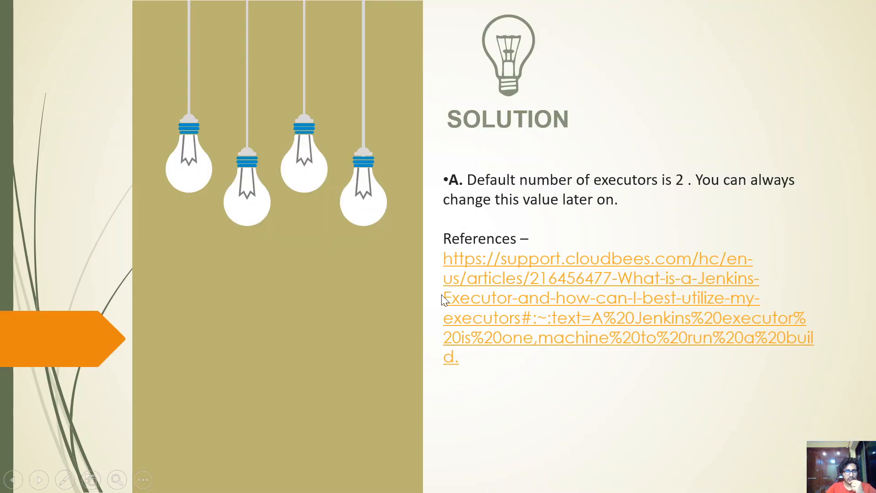
pyautogui.press('Escape')
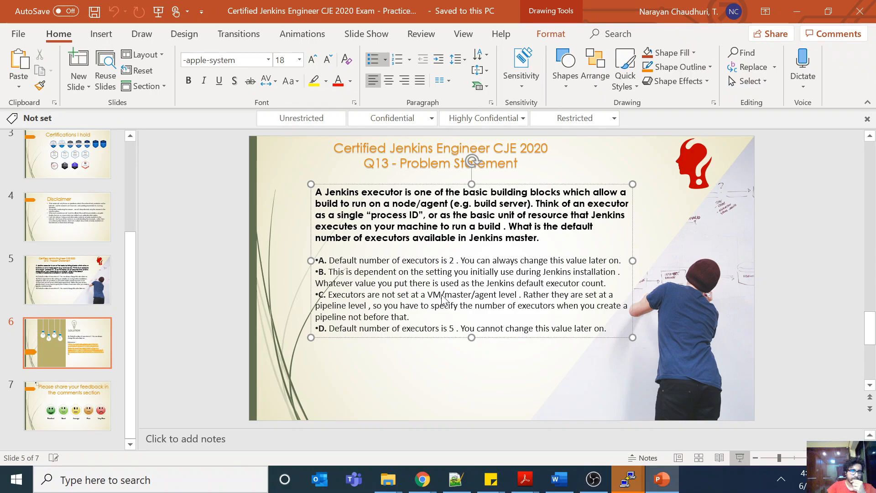
pyautogui.click(97, 277)
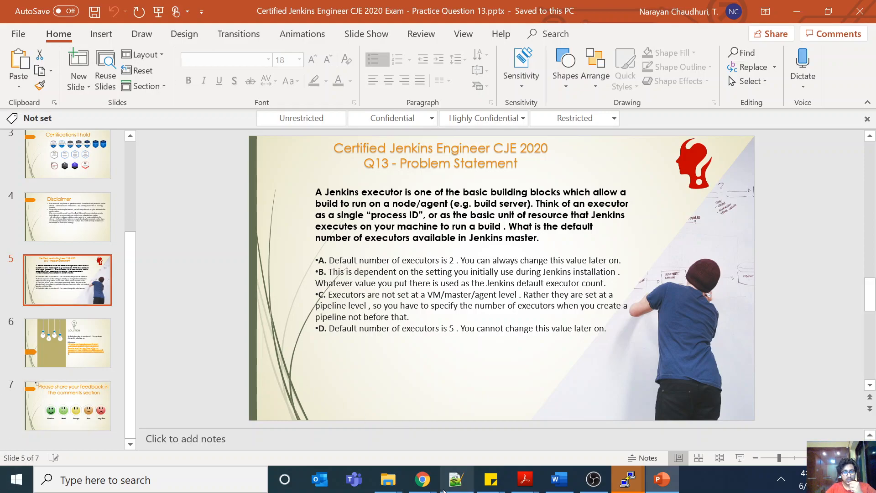
pyautogui.click(423, 479)
pyautogui.click(547, 411)
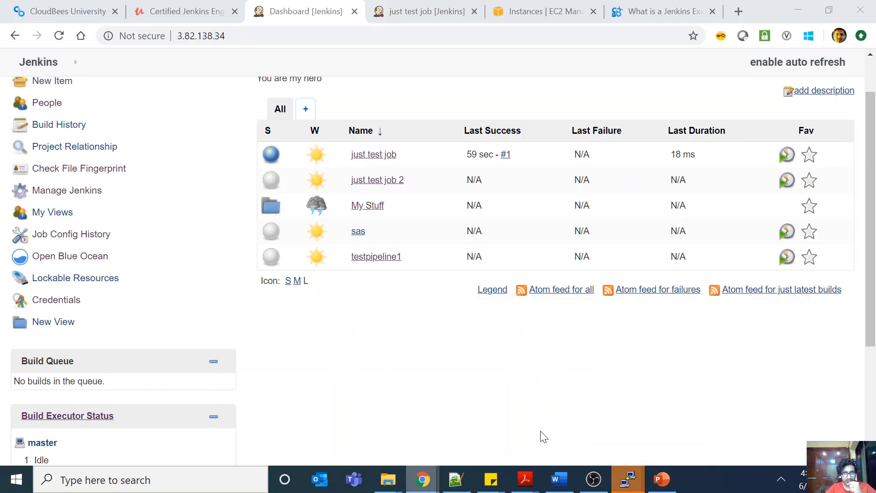
pyautogui.click(637, 16)
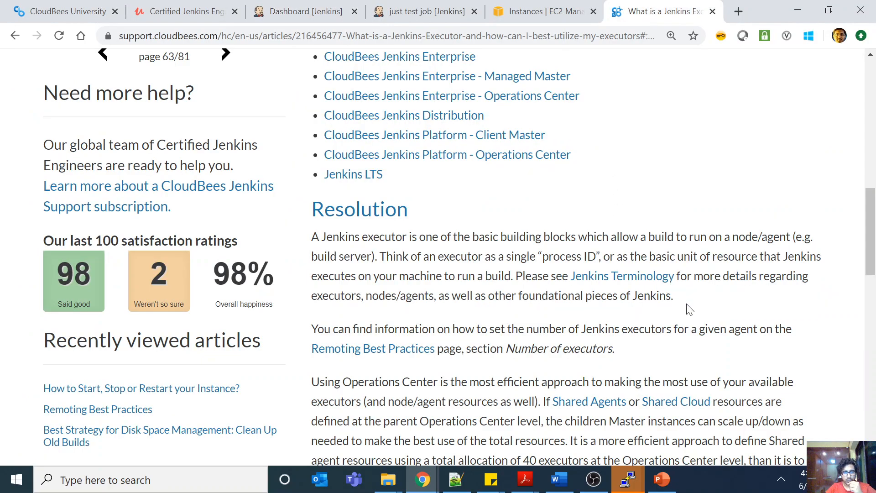
pyautogui.scroll(-1, 657, 281)
pyautogui.scroll(-4, 689, 310)
pyautogui.scroll(-2, 689, 310)
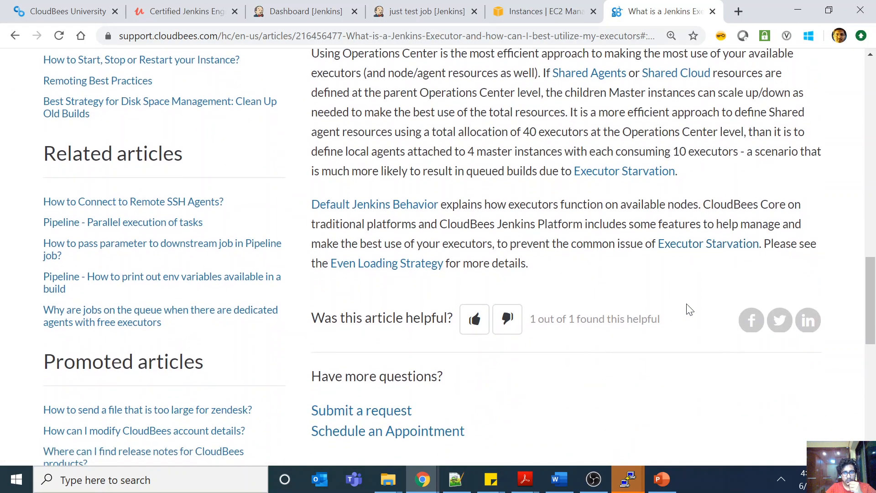
pyautogui.scroll(2, 690, 310)
pyautogui.scroll(1, 690, 309)
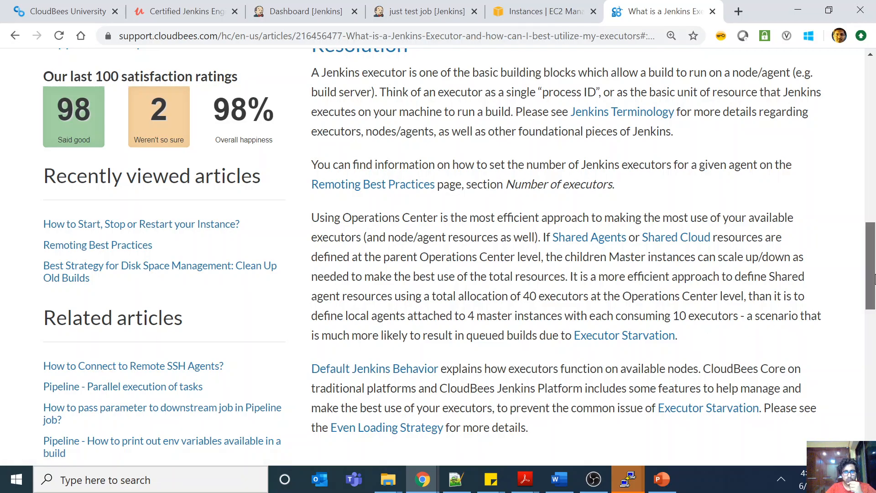
pyautogui.moveTo(870, 277)
pyautogui.mouseDown()
pyautogui.moveTo(871, 243)
pyautogui.moveTo(871, 280)
pyautogui.mouseUp()
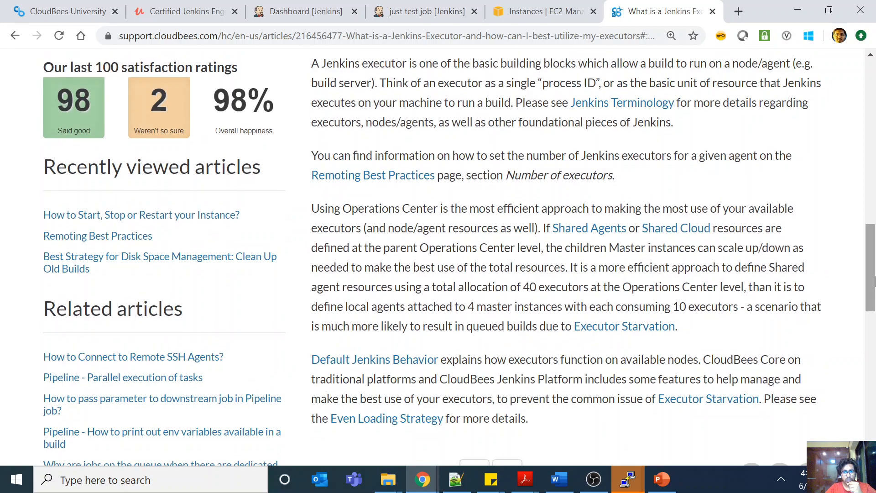
pyautogui.click(807, 12)
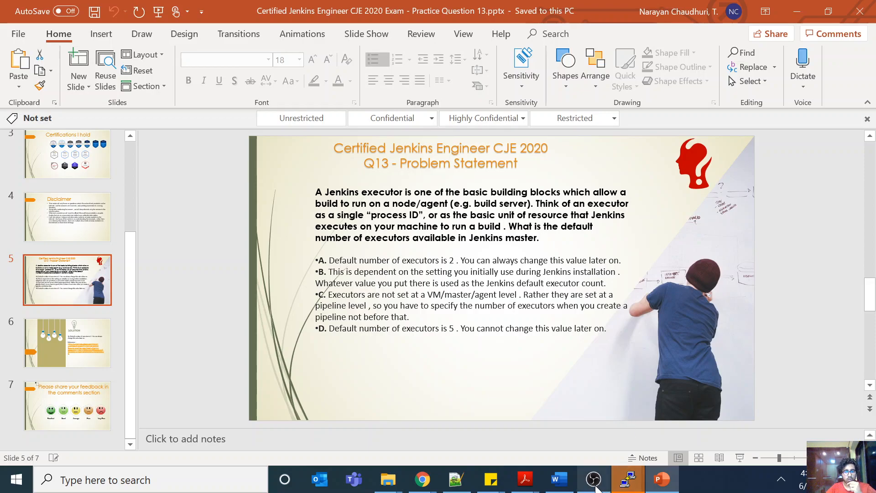
pyautogui.moveTo(422, 480)
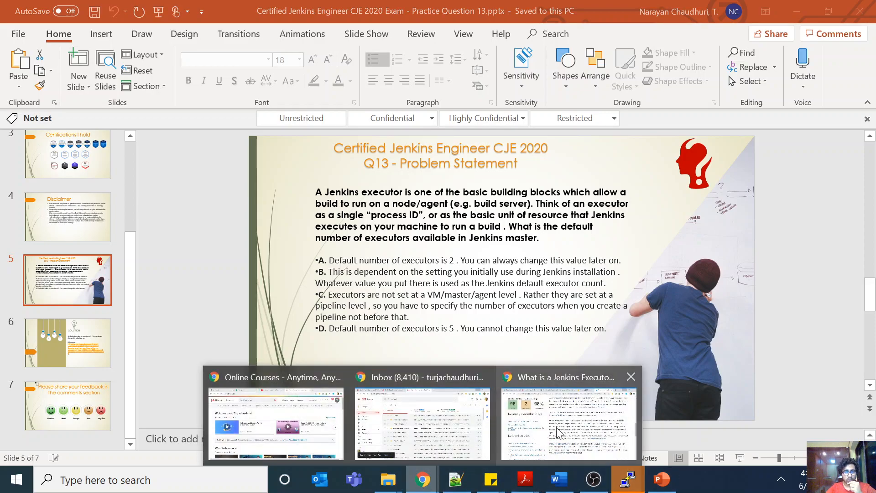
pyautogui.click(568, 425)
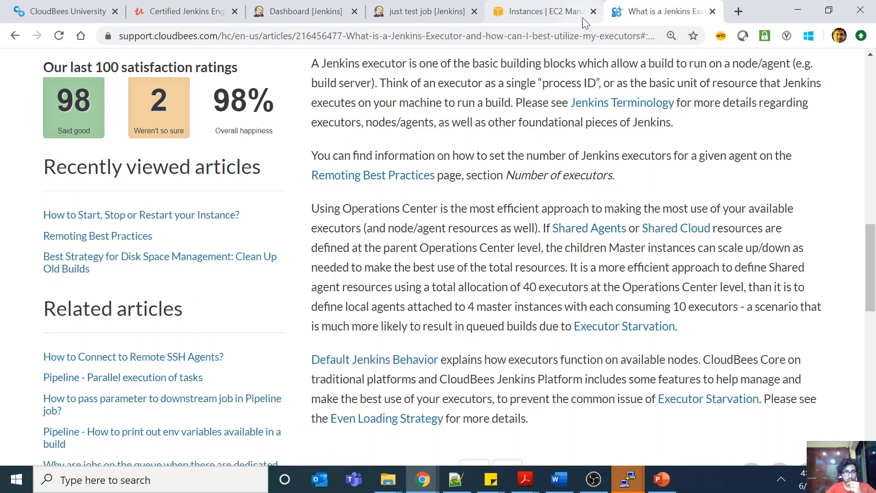
pyautogui.click(426, 11)
pyautogui.click(306, 11)
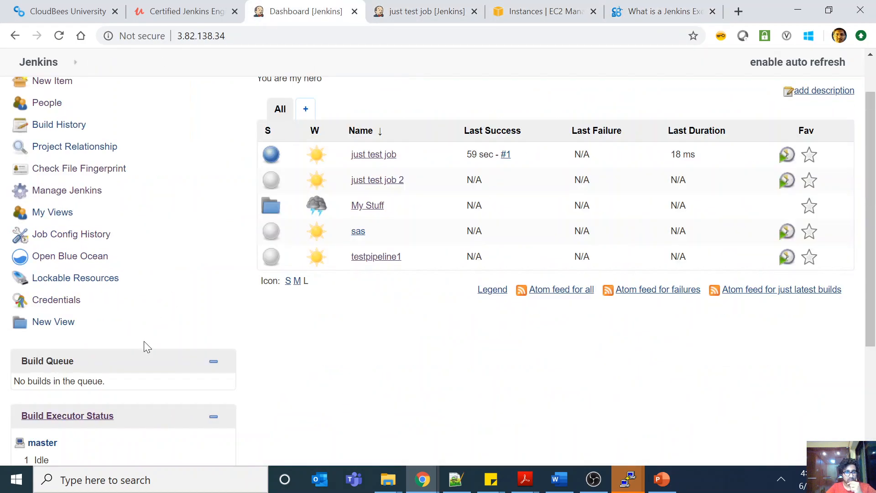
pyautogui.scroll(-5, 96, 363)
pyautogui.scroll(-3, 171, 342)
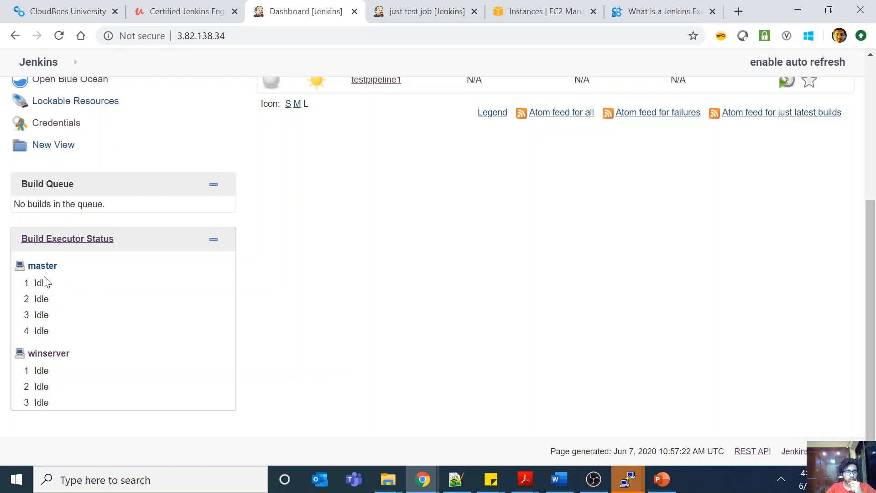
pyautogui.moveTo(123, 318)
pyautogui.click(661, 480)
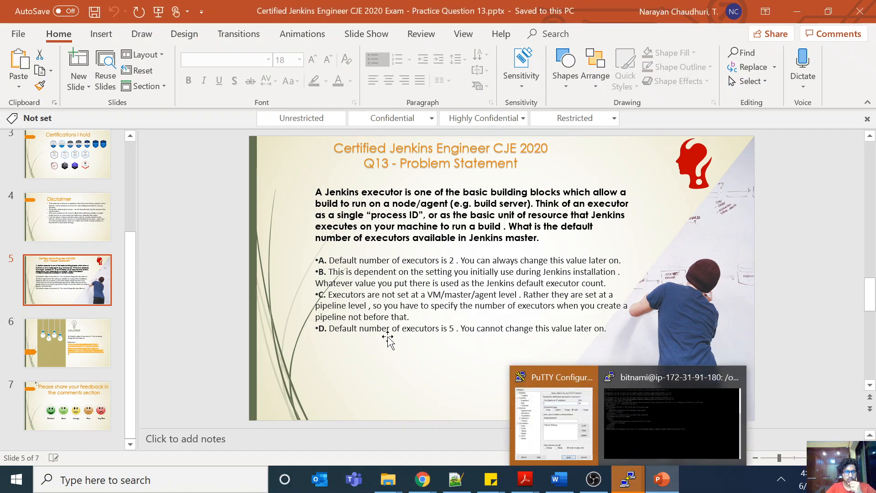
# - Advance from slide 6, the option A solution, to the closing feedback slide 7
pyautogui.click(76, 357)
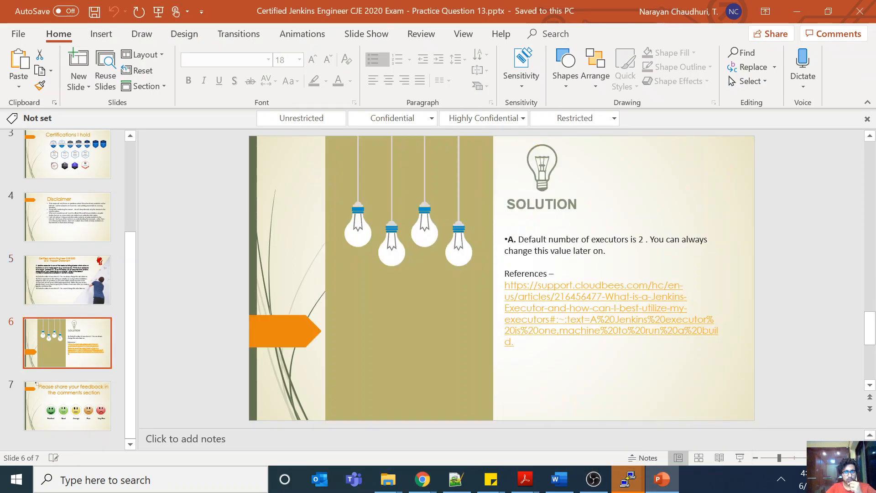
pyautogui.click(98, 410)
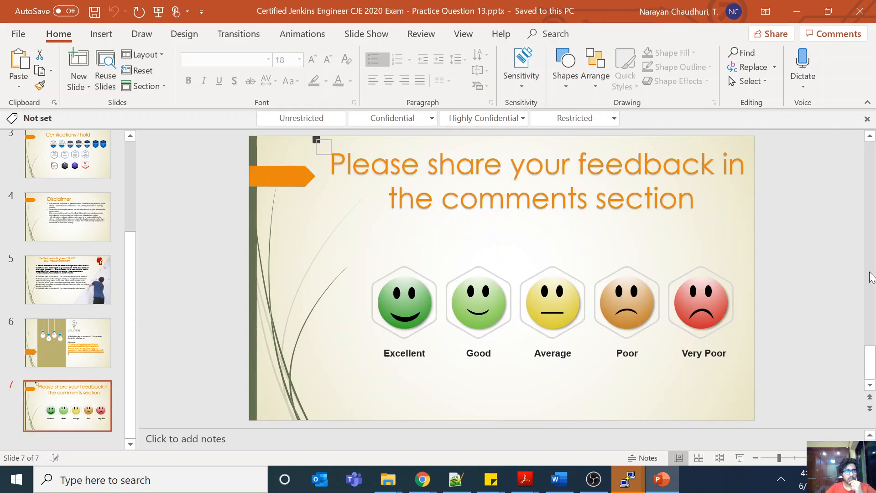